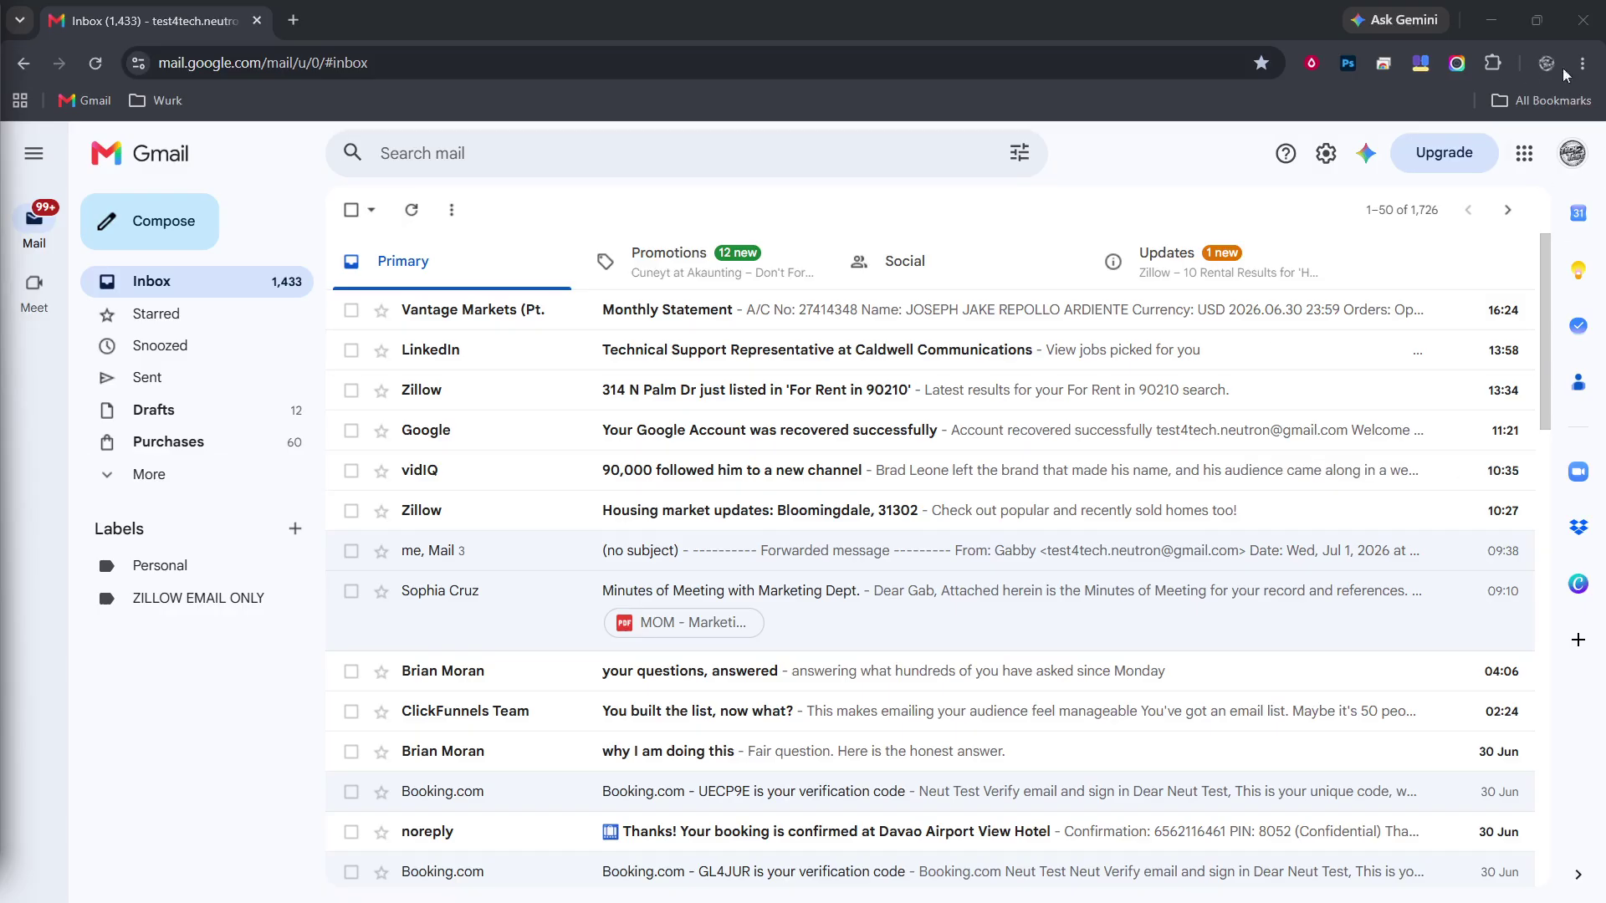
# Look through the quick settings for density, theme, inbox type and reading pane, and open the full settings page.
pyautogui.click(1326, 155)
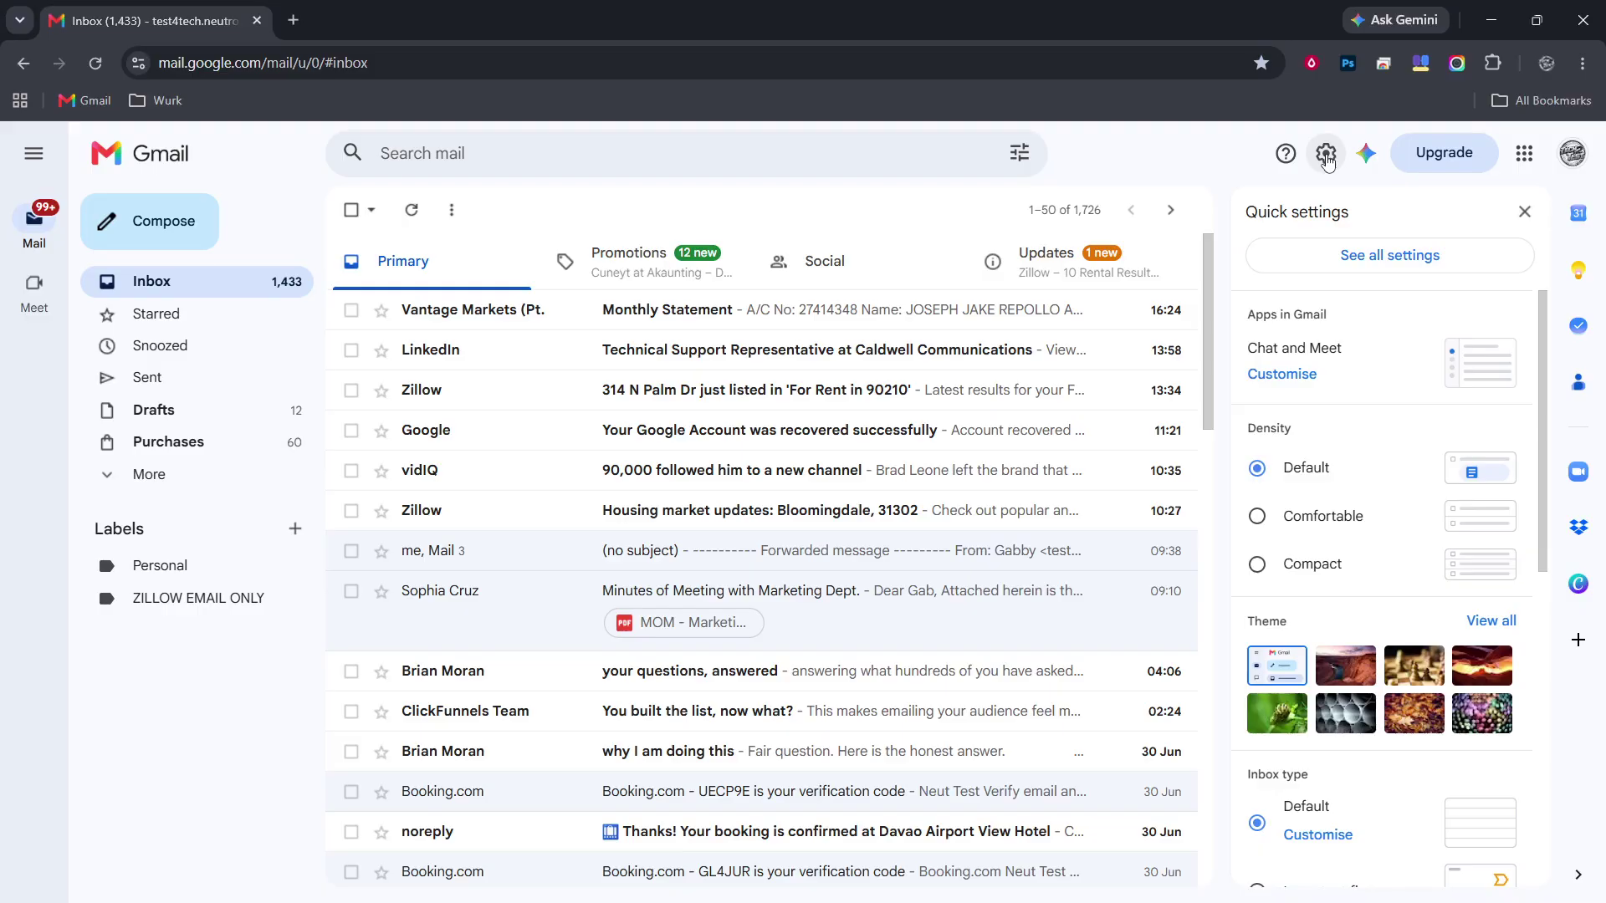
pyautogui.scroll(-3, 1320, 460)
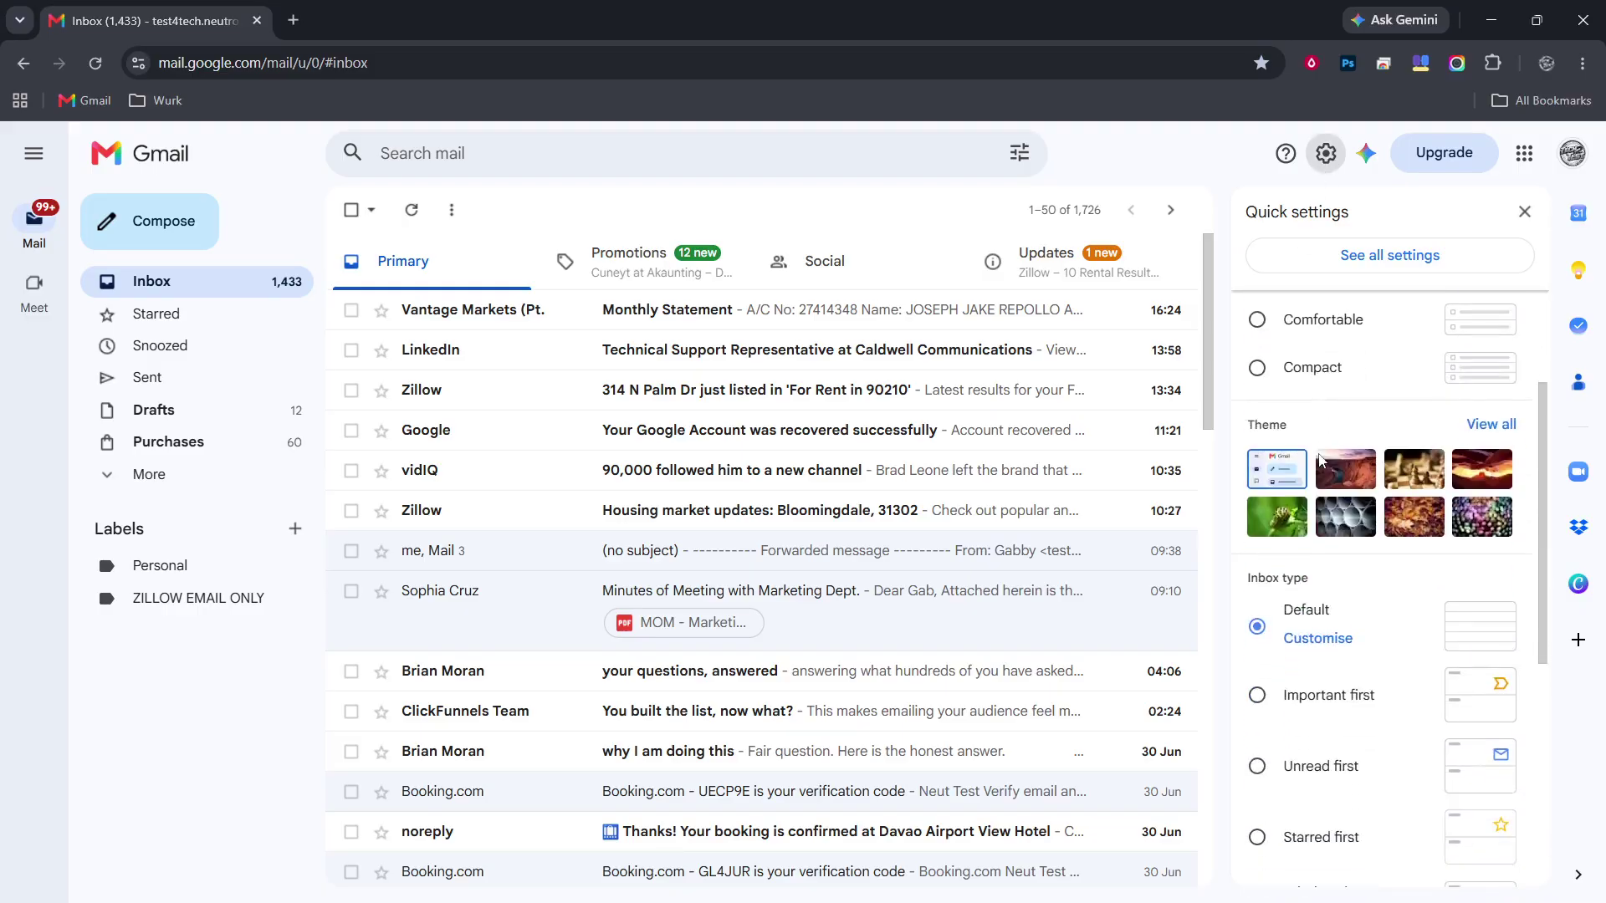
pyautogui.scroll(-1, 1320, 460)
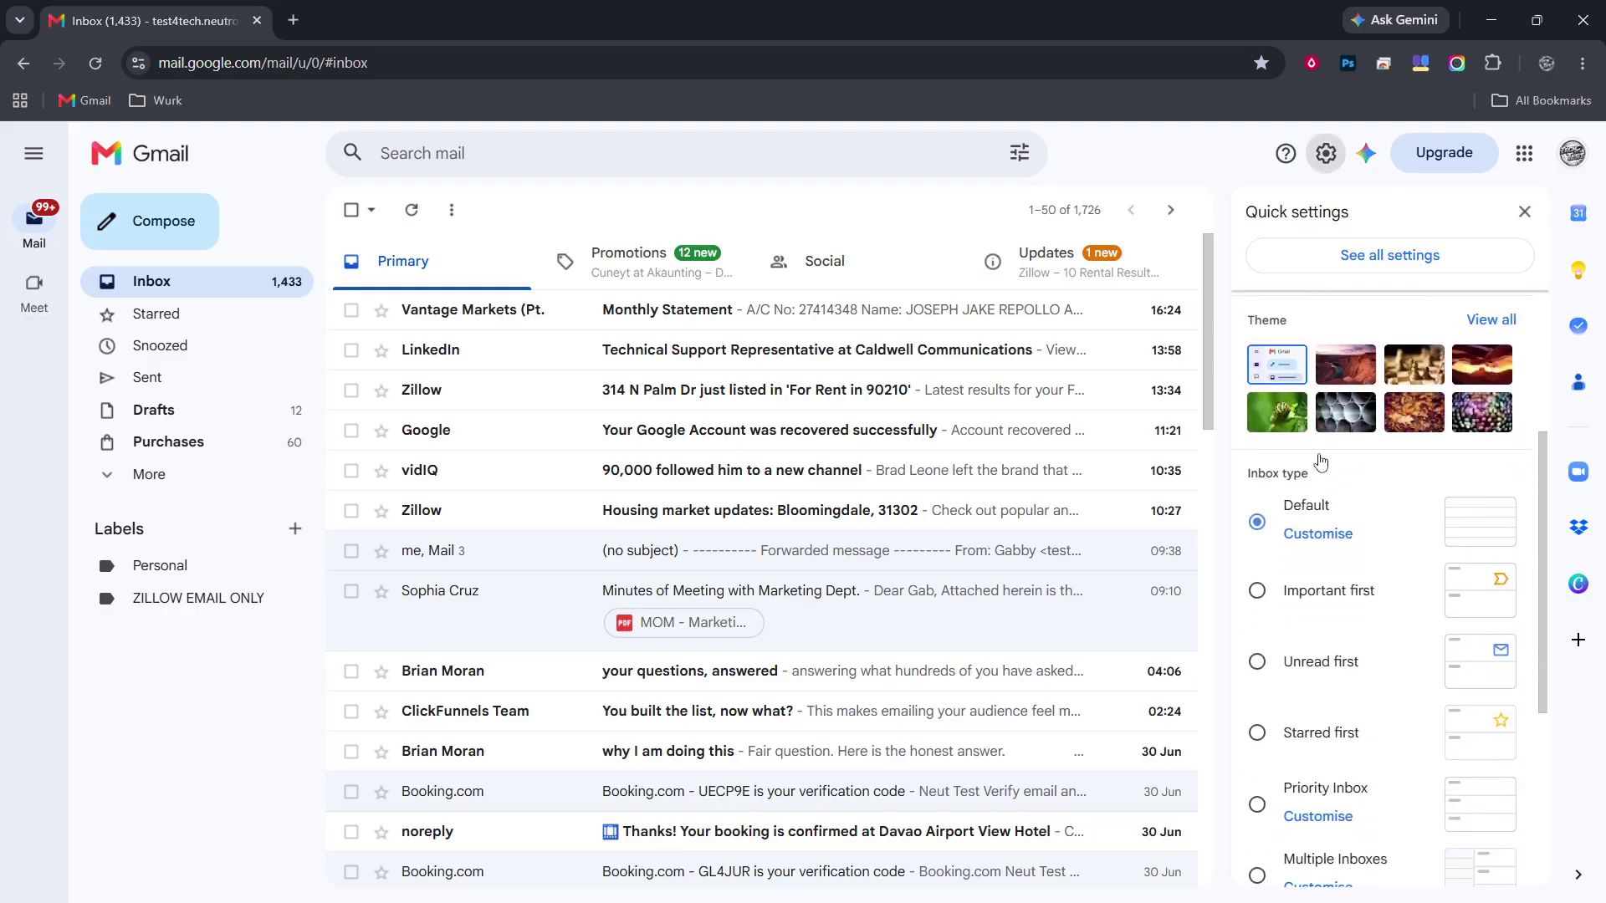
pyautogui.scroll(-3, 1320, 460)
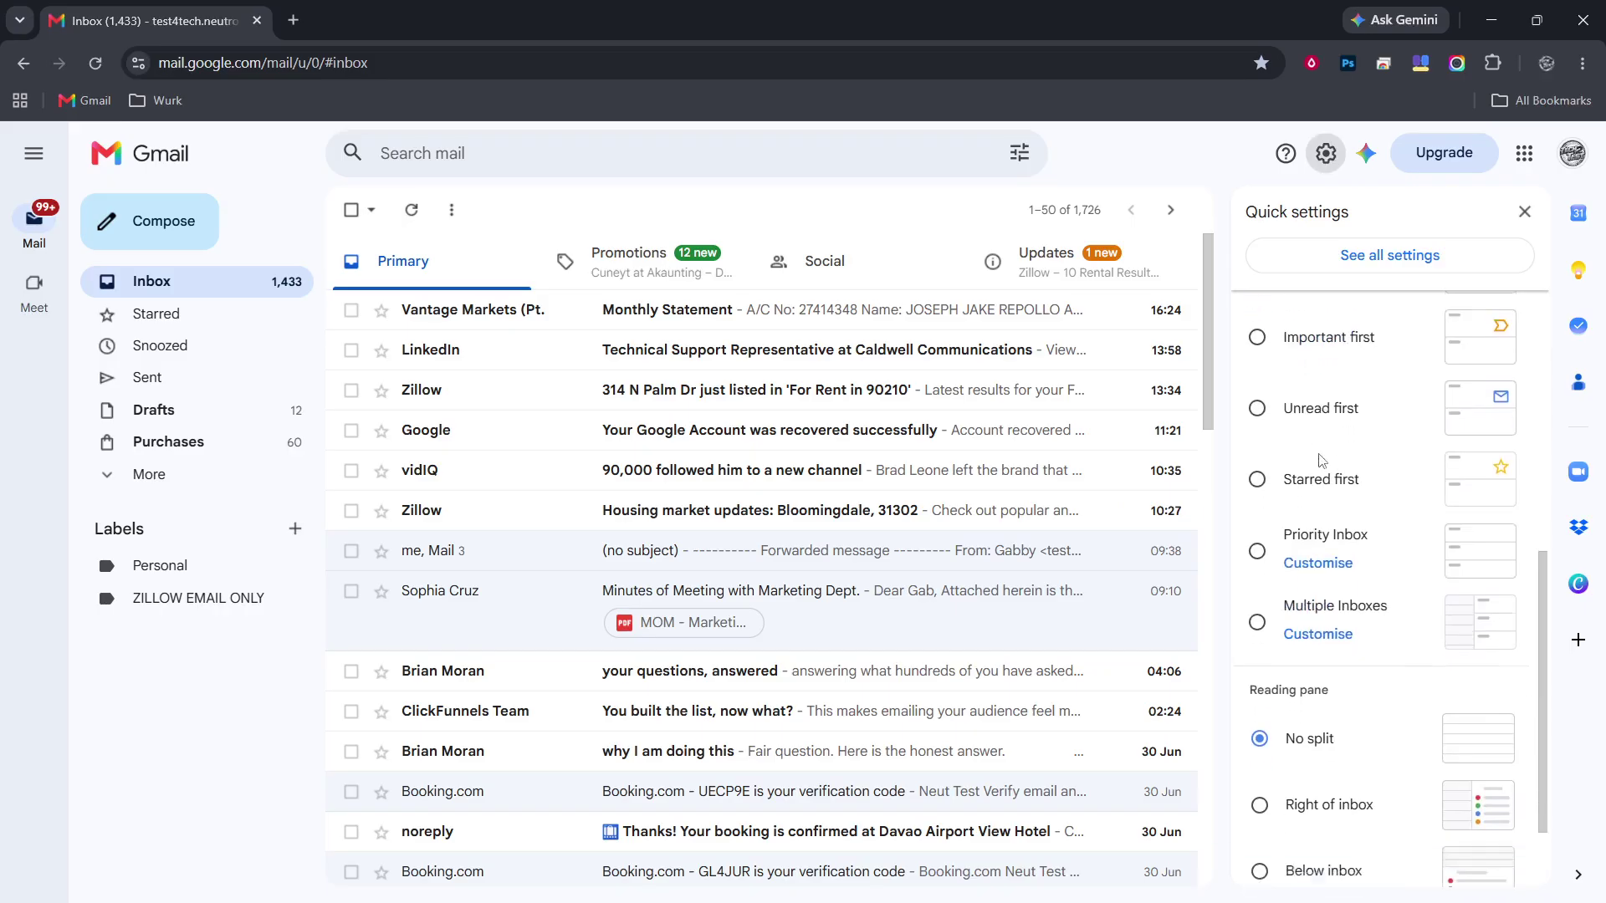
pyautogui.scroll(-1, 1320, 460)
pyautogui.scroll(5, 1320, 460)
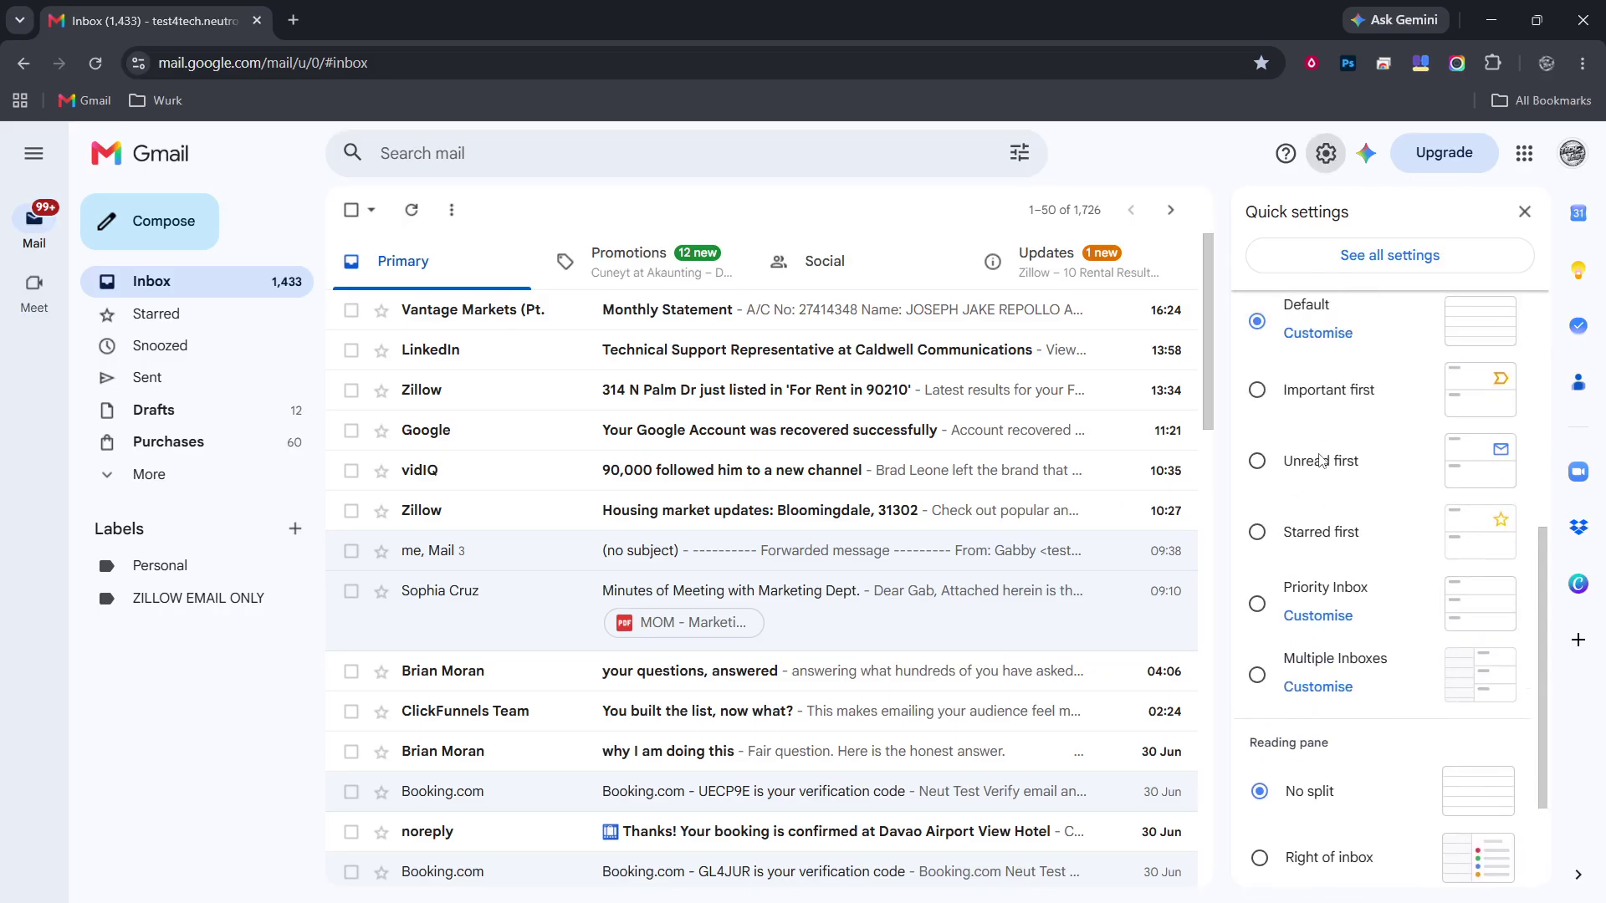
pyautogui.scroll(3, 1320, 460)
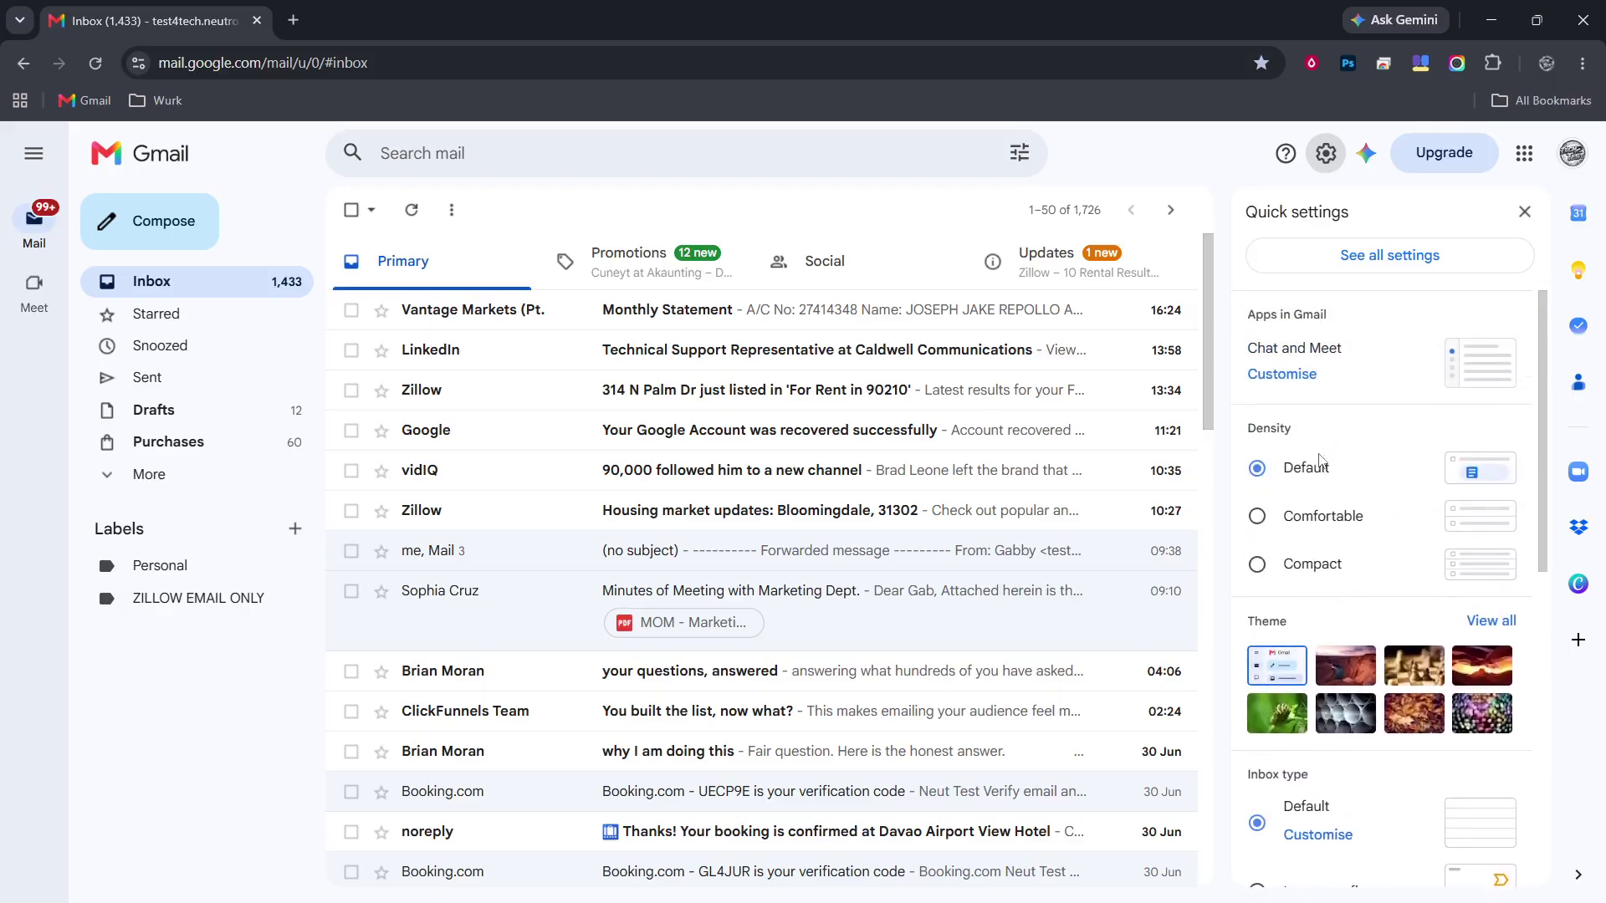
pyautogui.rightClick(1365, 271)
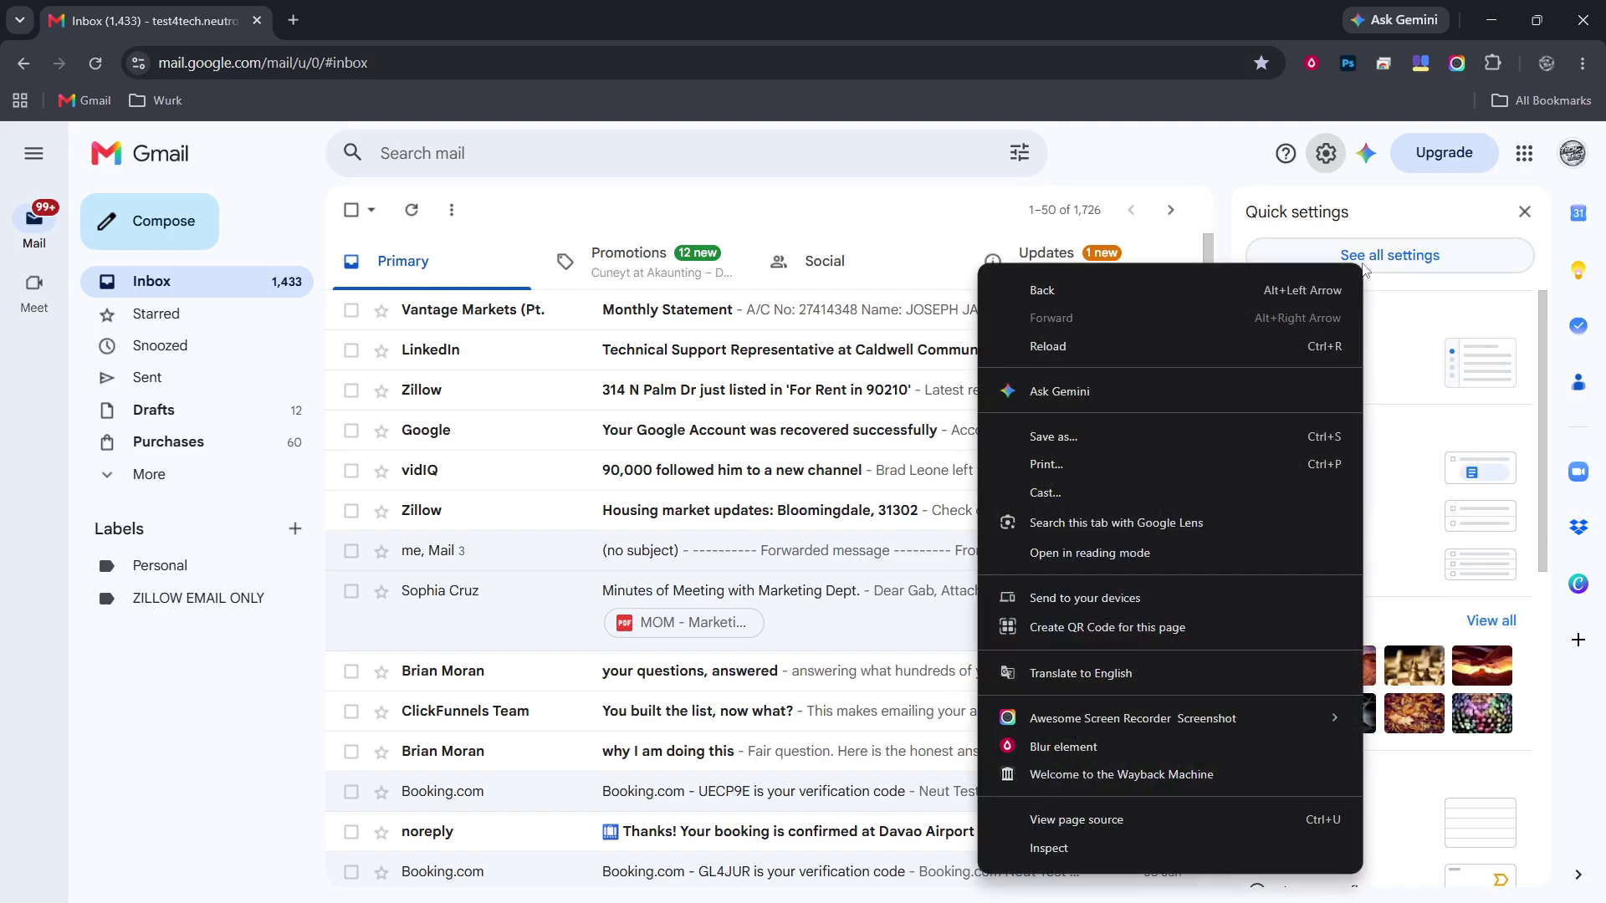
pyautogui.click(1381, 264)
pyautogui.click(1381, 264)
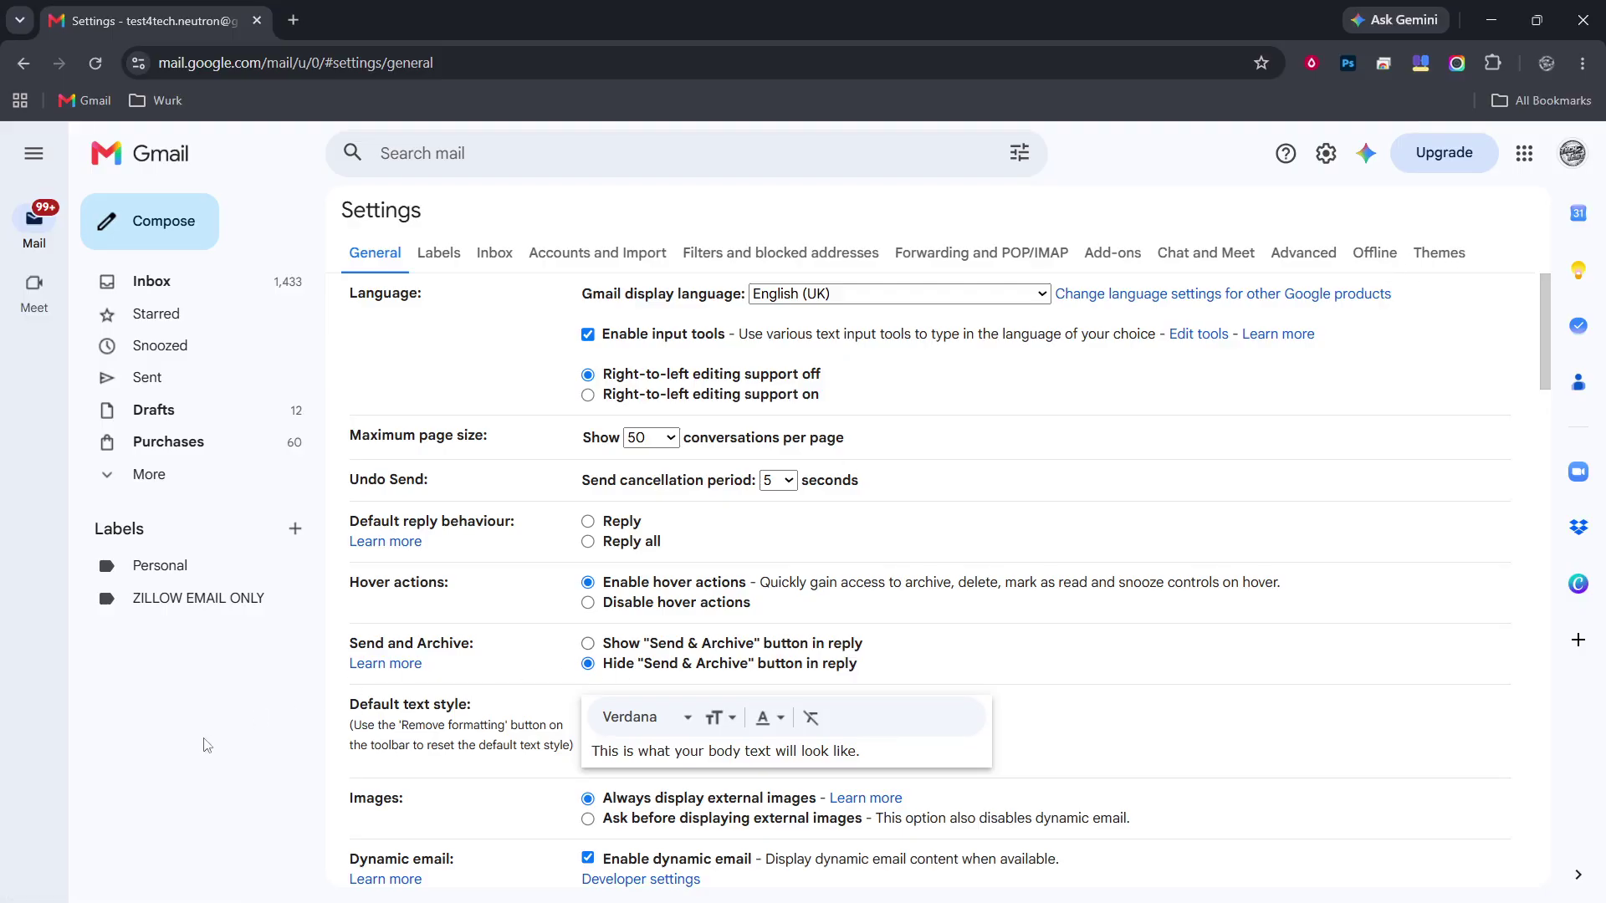
# Open the Accounts and Import settings and look through the sending address and account access sections.
pyautogui.click(582, 265)
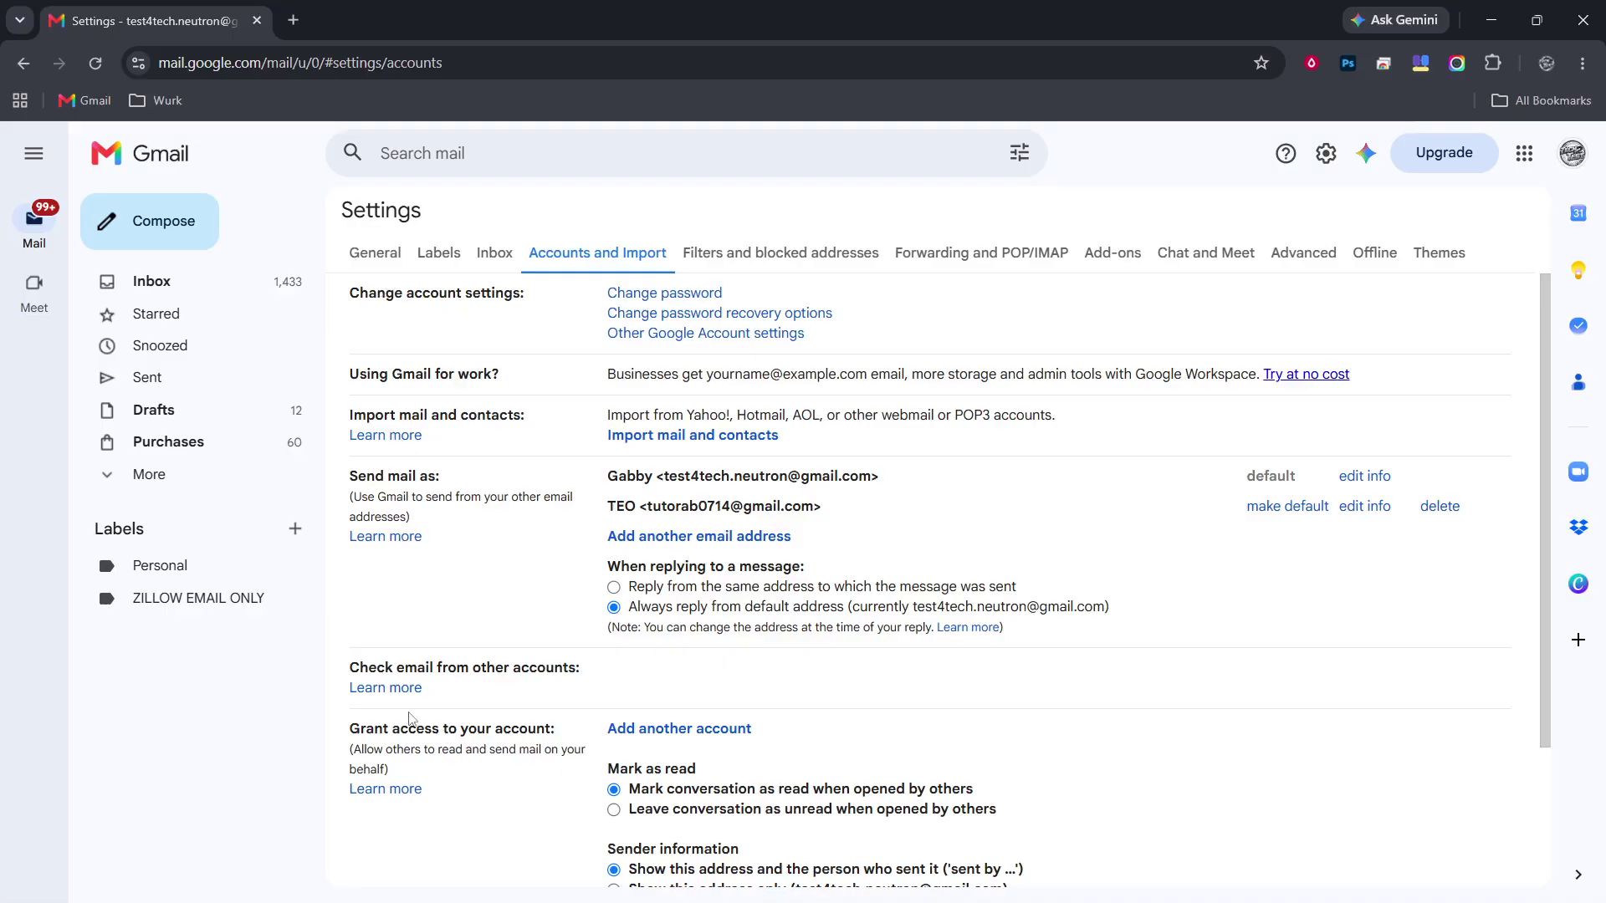
pyautogui.scroll(-3, 522, 693)
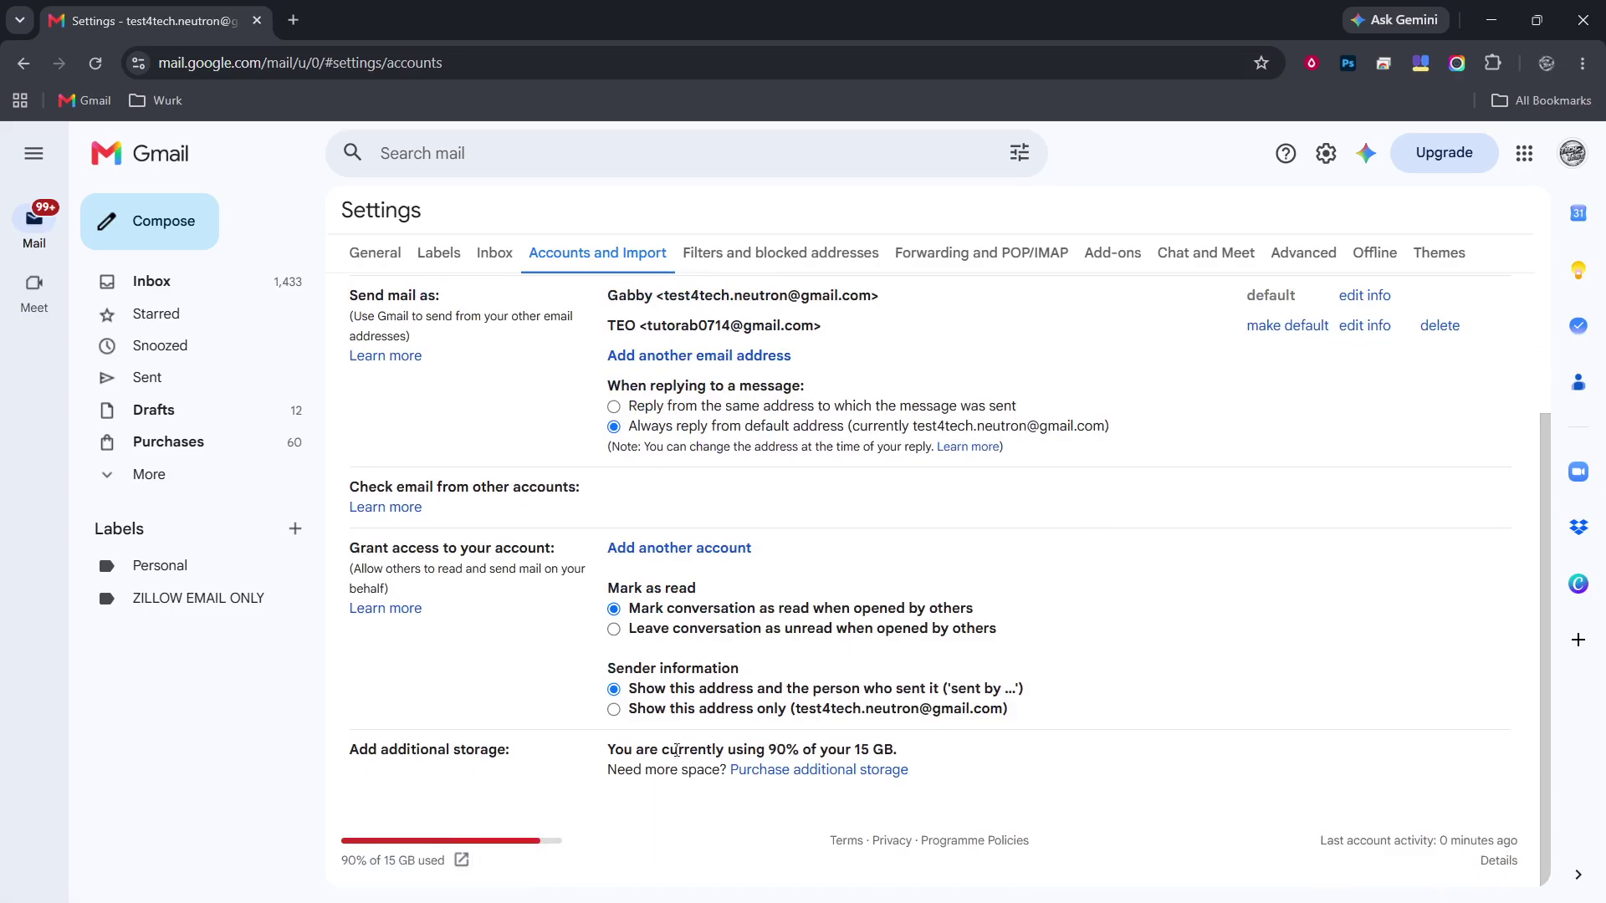
pyautogui.scroll(1, 588, 714)
pyautogui.scroll(2, 588, 713)
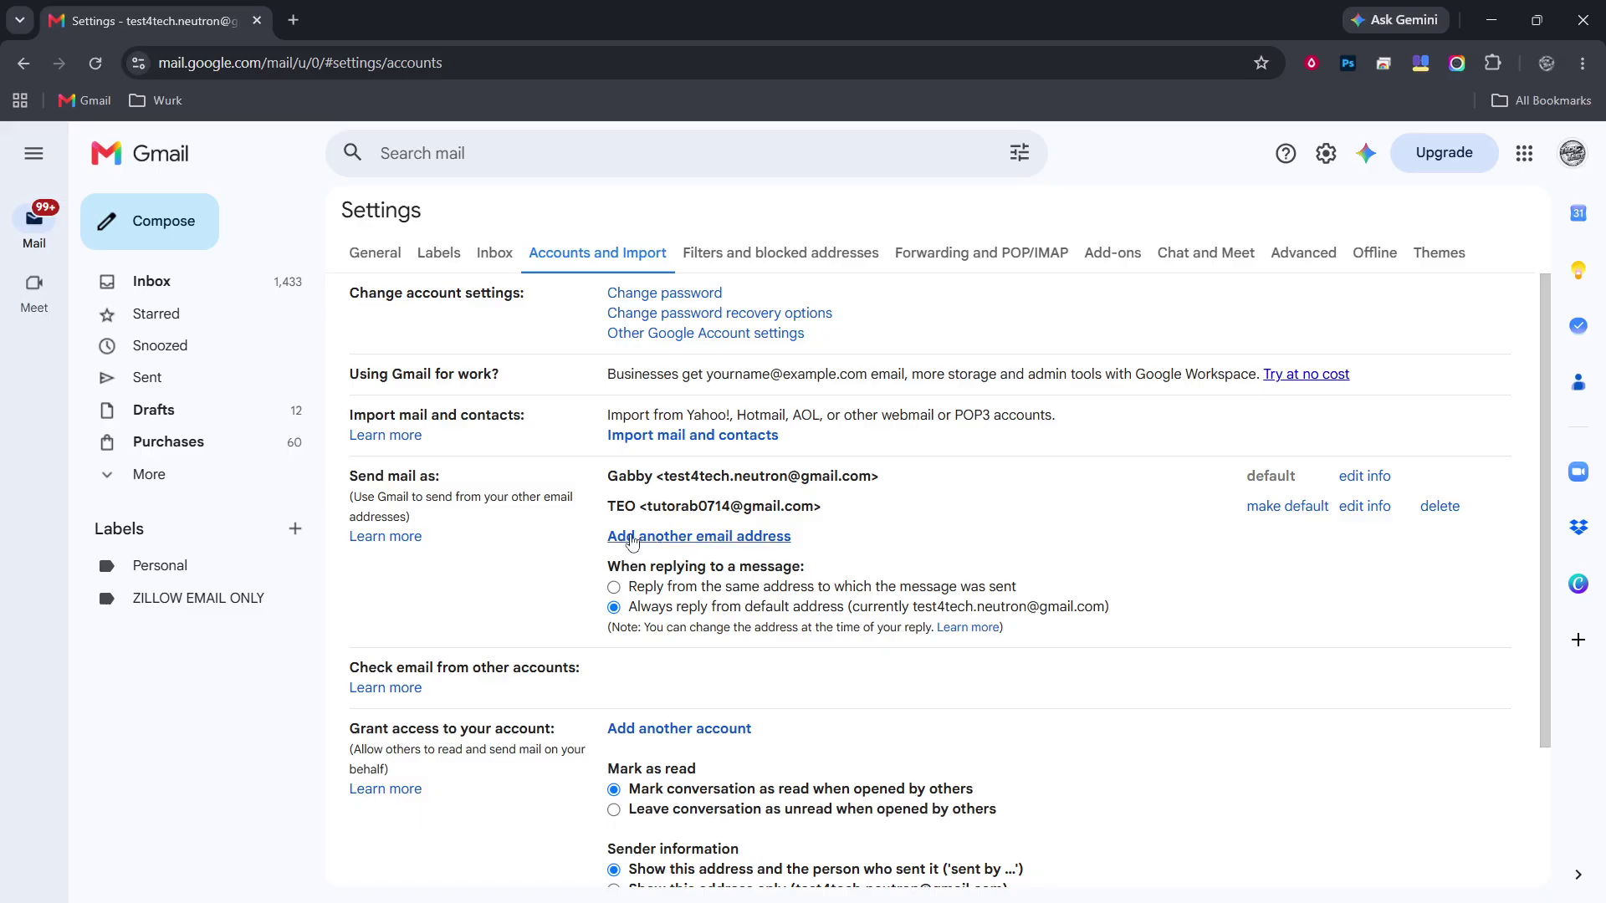
# Start adding another sending address, replacing the sender name and entering the other email address, treated as an alias.
pyautogui.click(718, 545)
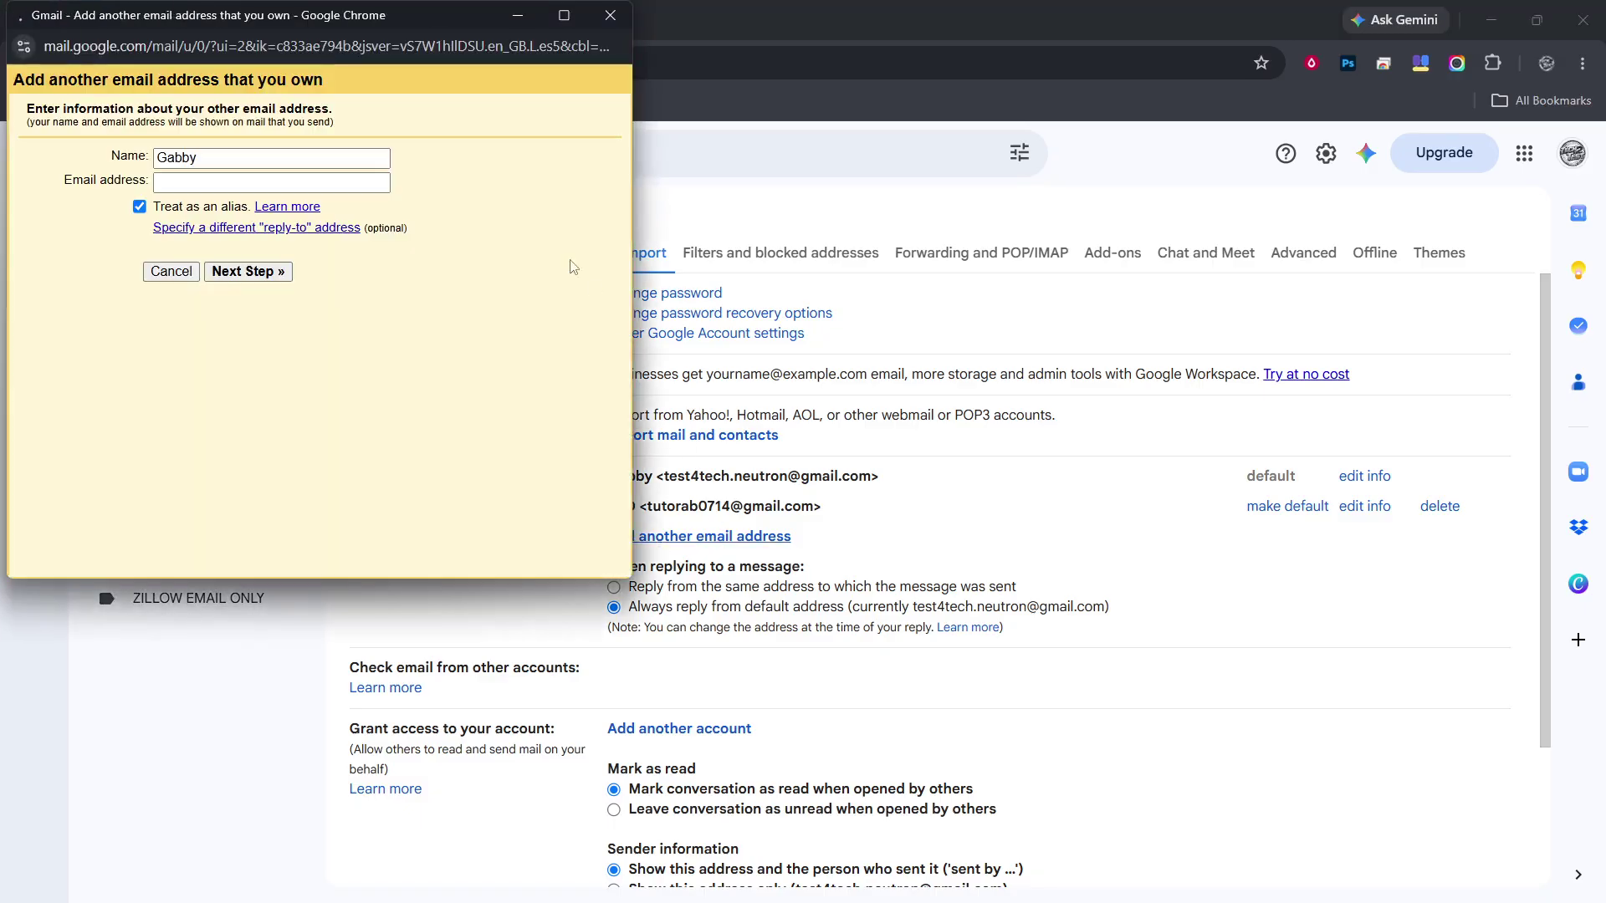
pyautogui.press('Tab')
pyautogui.click(204, 157)
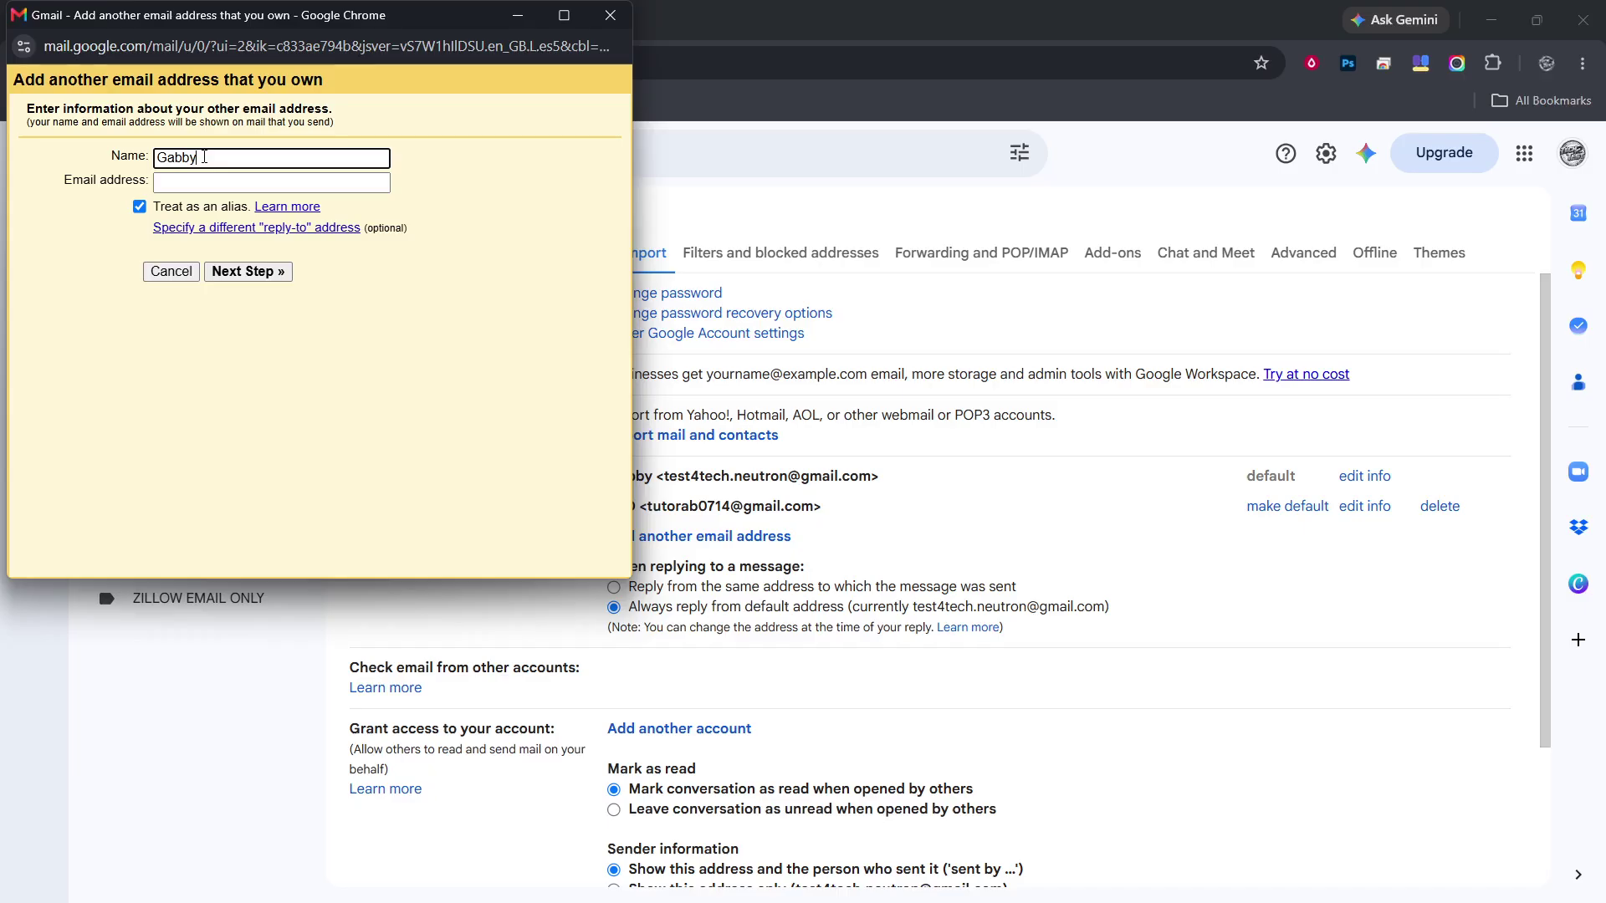
pyautogui.press('BackSpace')
pyautogui.press('BackSpace')
pyautogui.press('BackSpace')
pyautogui.press('BackSpace')
pyautogui.write('E')
pyautogui.write('ML')
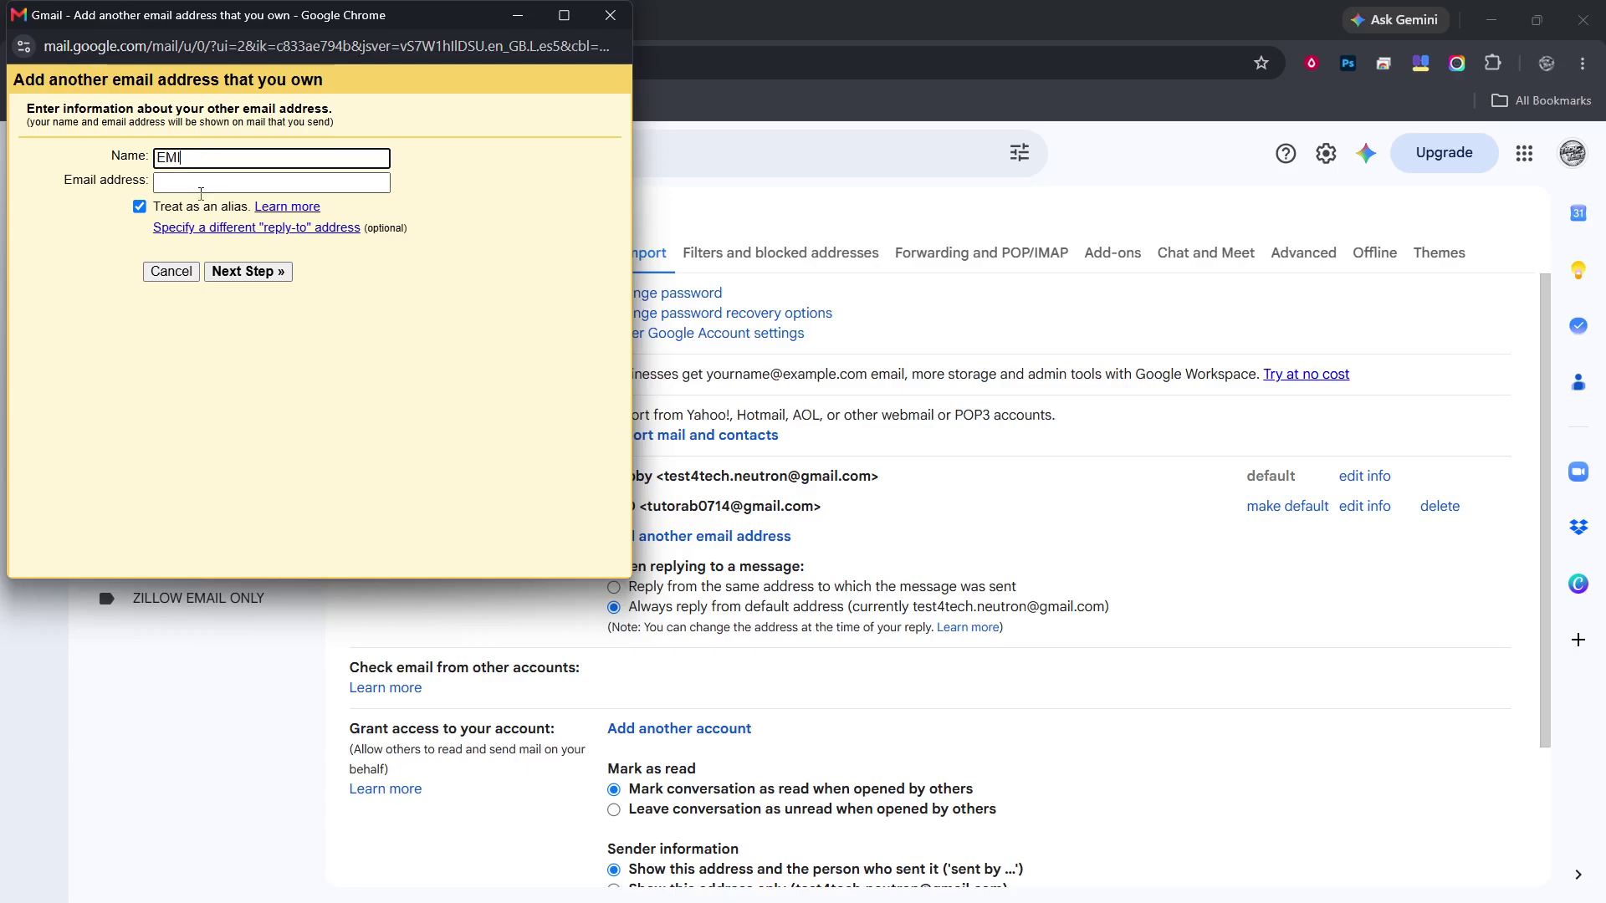
pyautogui.click(202, 181)
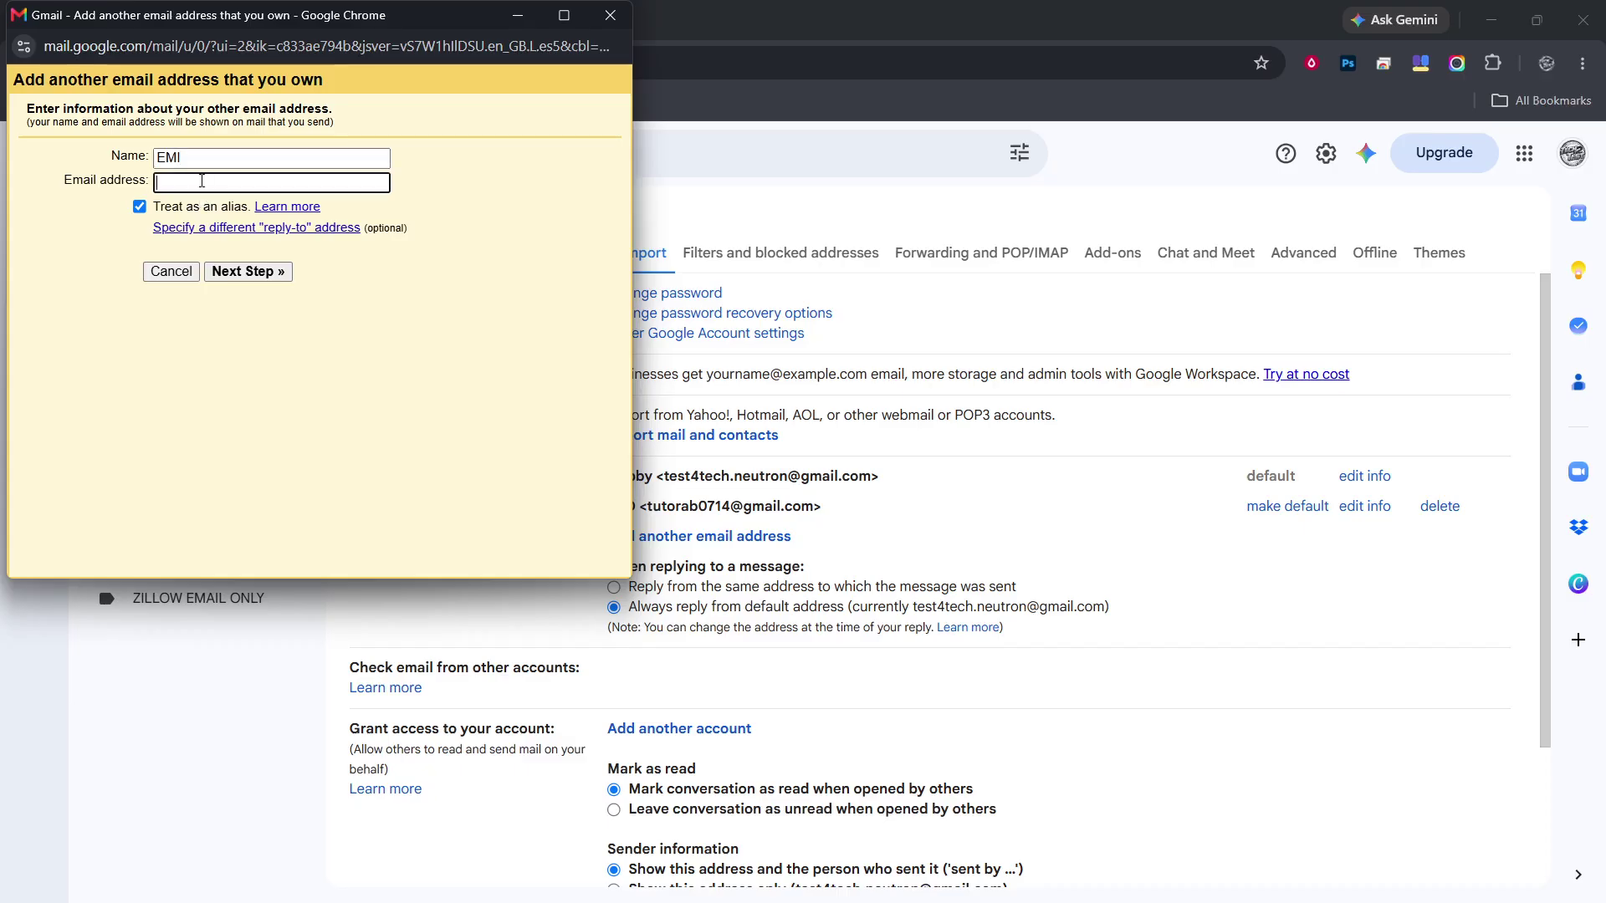
pyautogui.hotkey('ctrl', 'v')
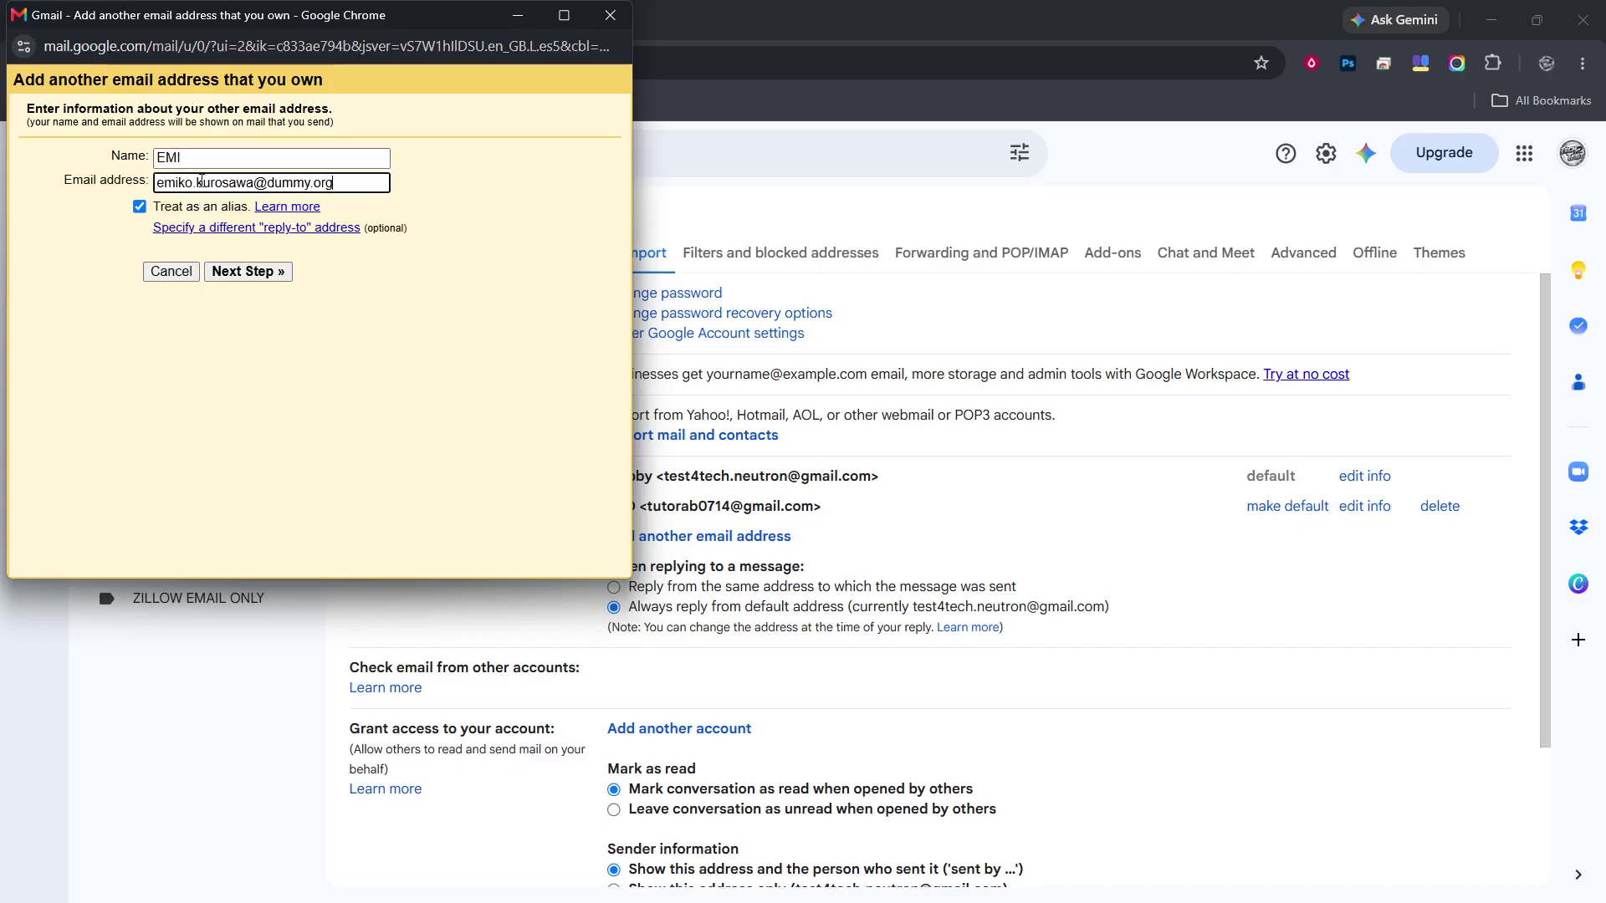
pyautogui.click(232, 275)
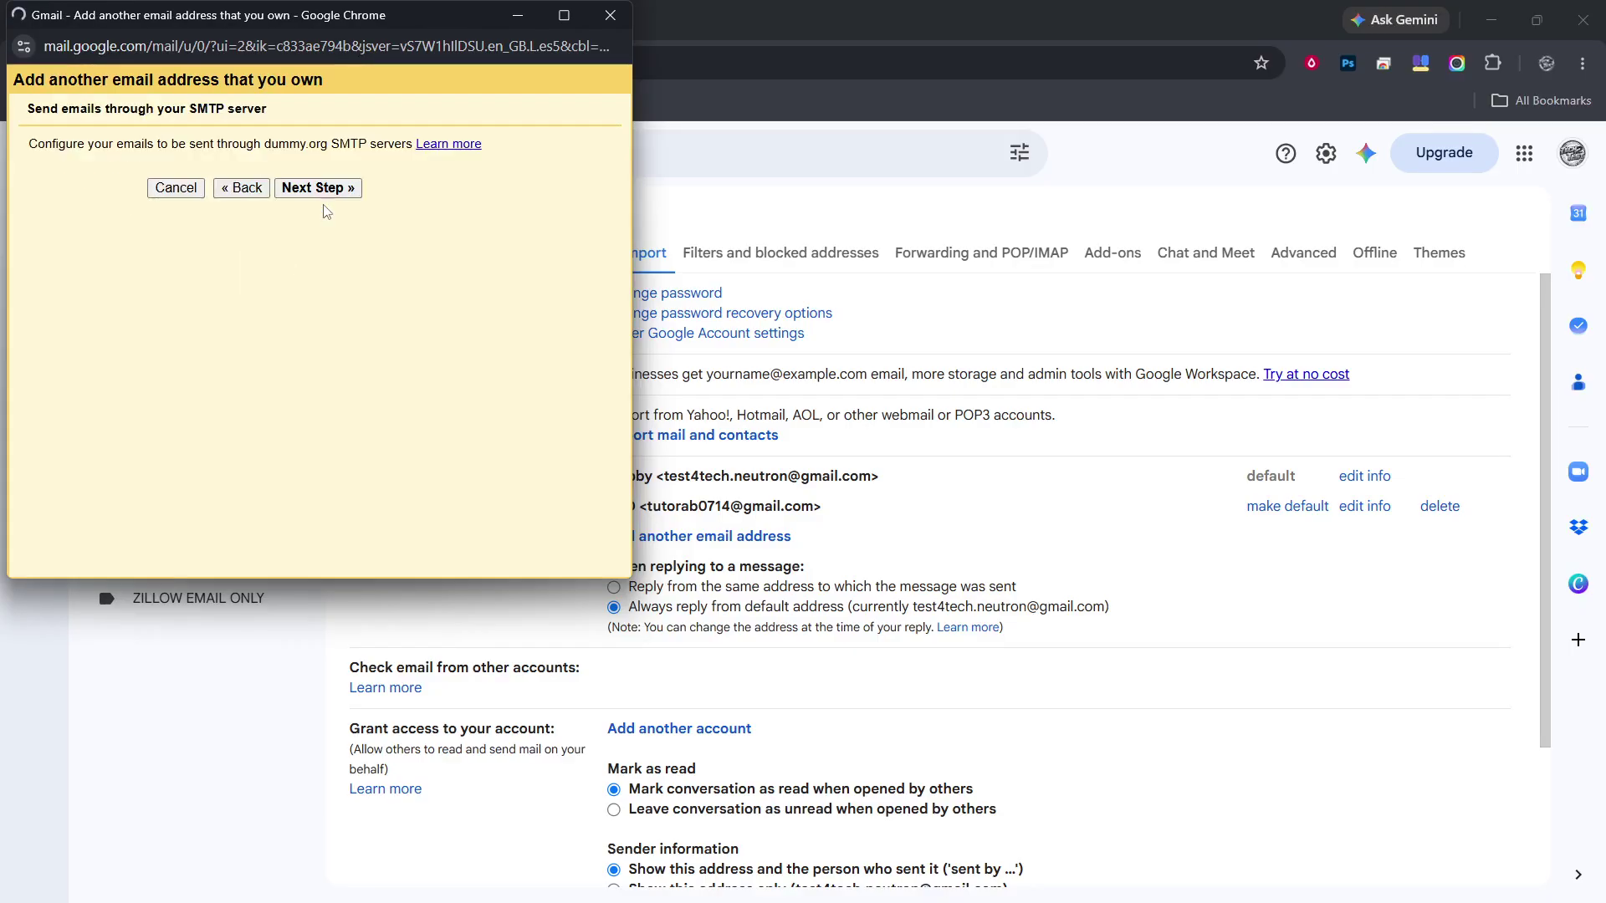
# Enter the SMTP account password, add the account with TLS on port 587, and close the confirmation window.
pyautogui.click(318, 187)
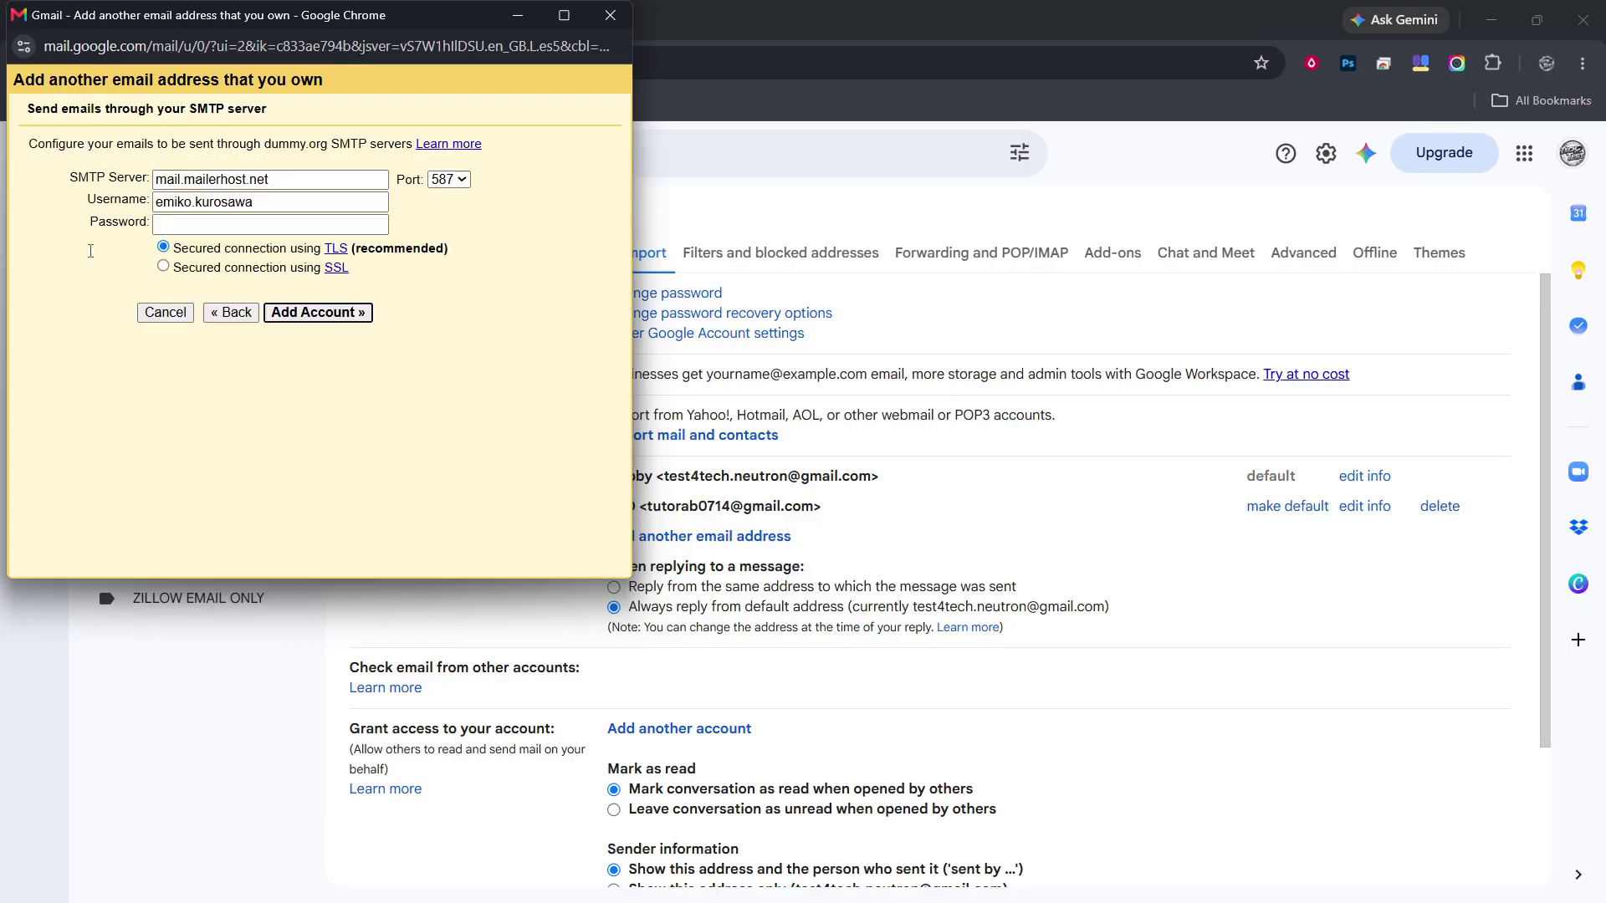
pyautogui.click(188, 227)
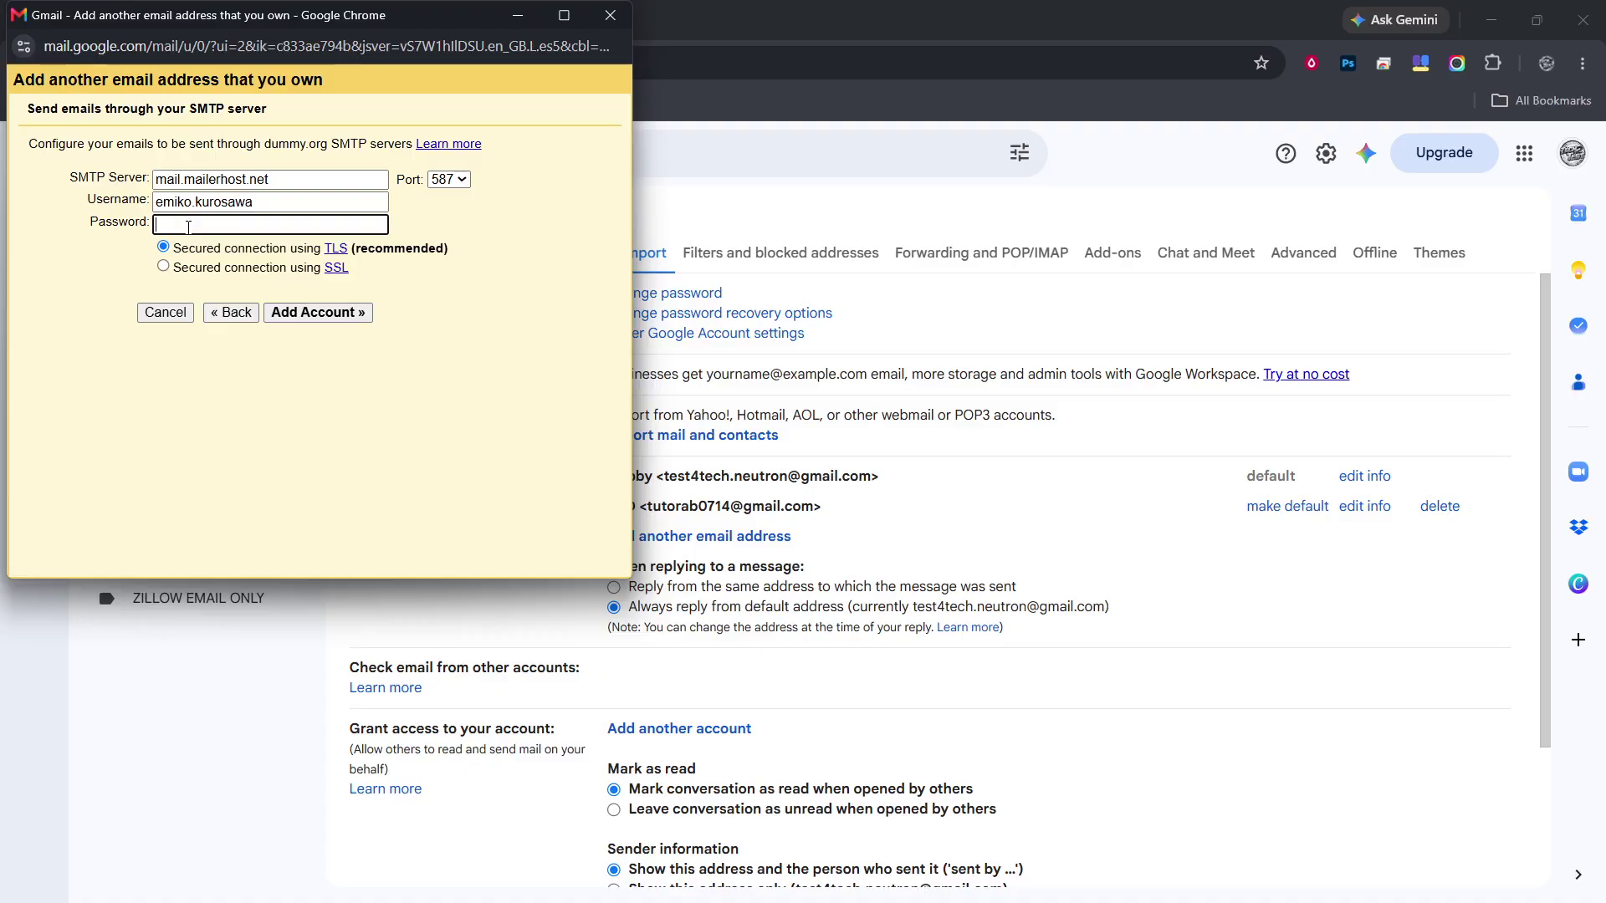
pyautogui.hotkey('ctrl', 'v')
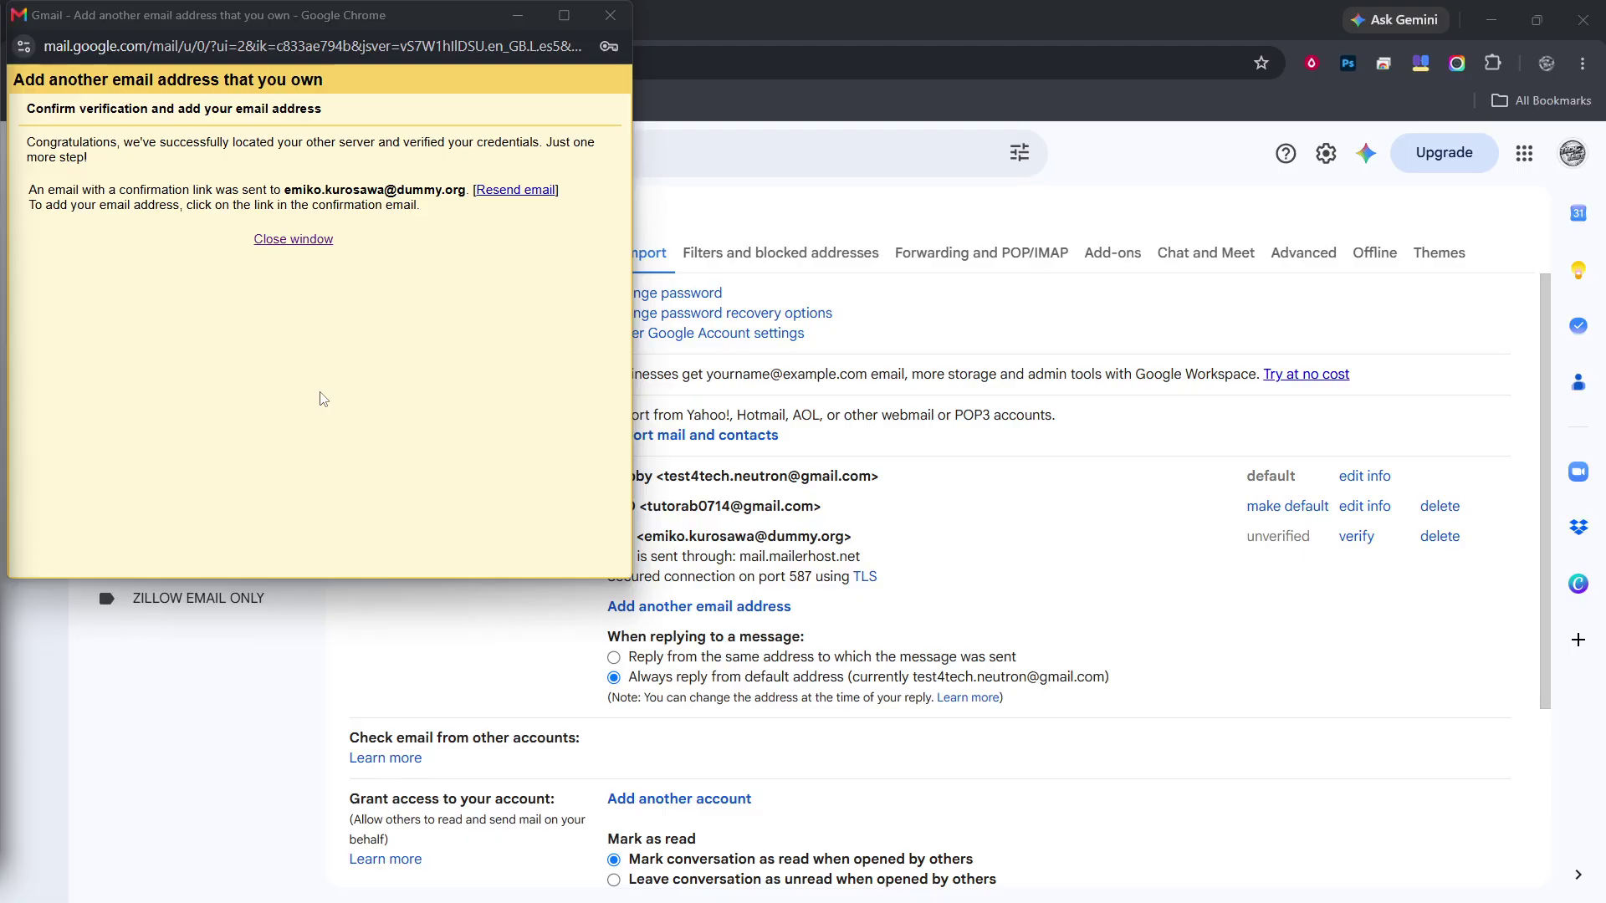
pyautogui.click(608, 16)
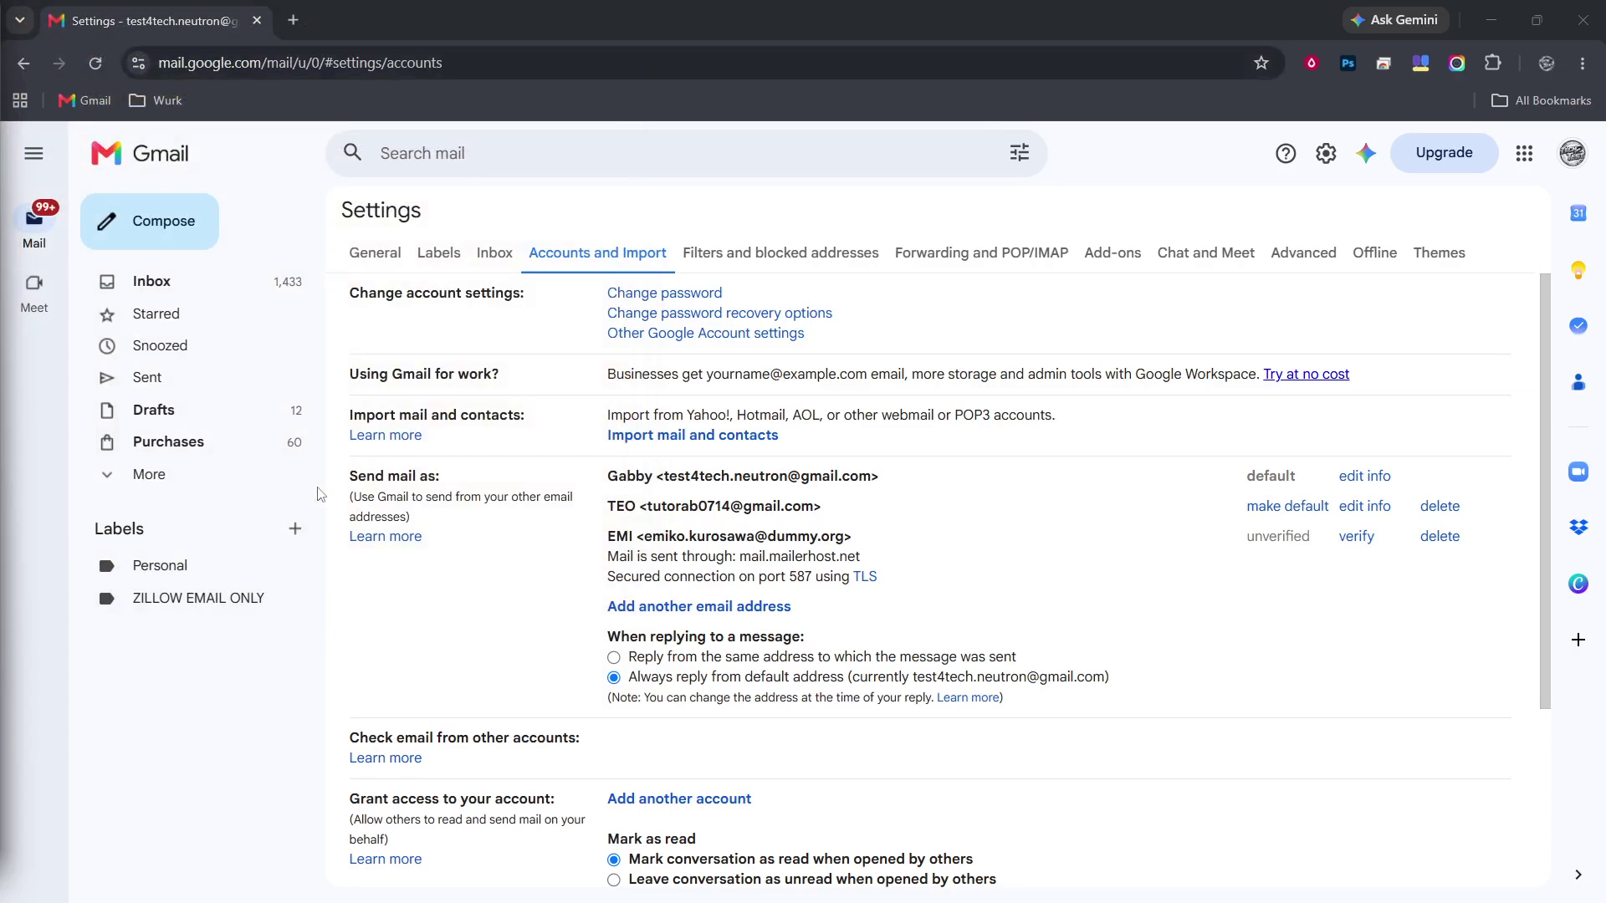